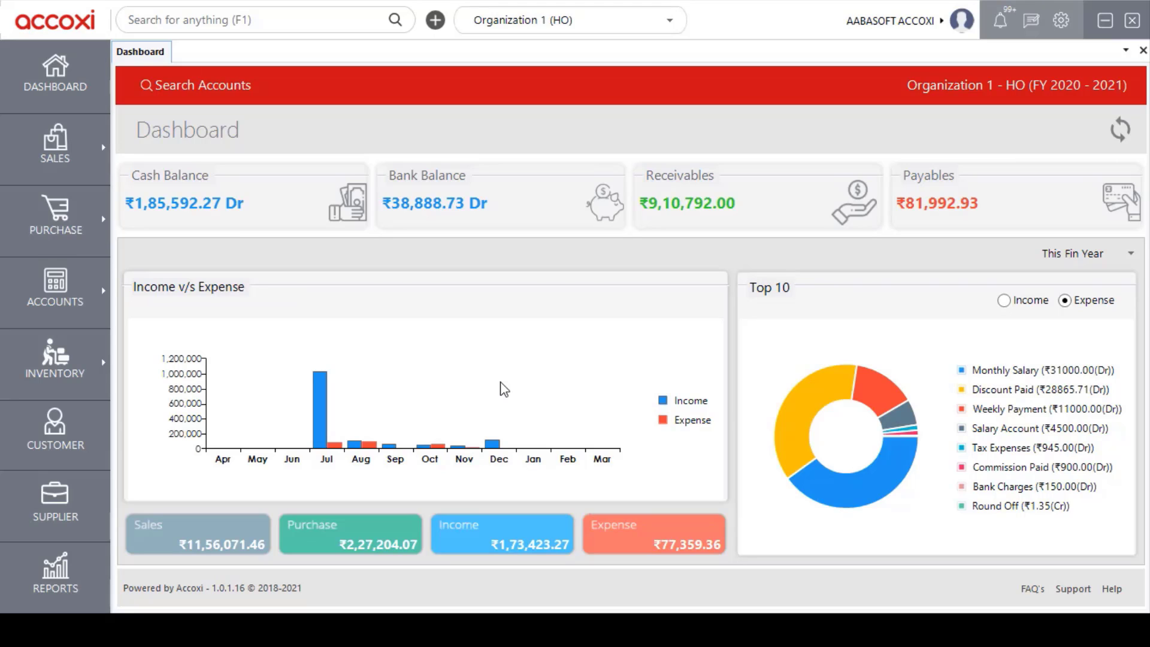
Go to Inventory > Loyalty > Loyalty Customer to list the two loyalty customers.
{"action": "left_click", "coordinate": [103, 369]}
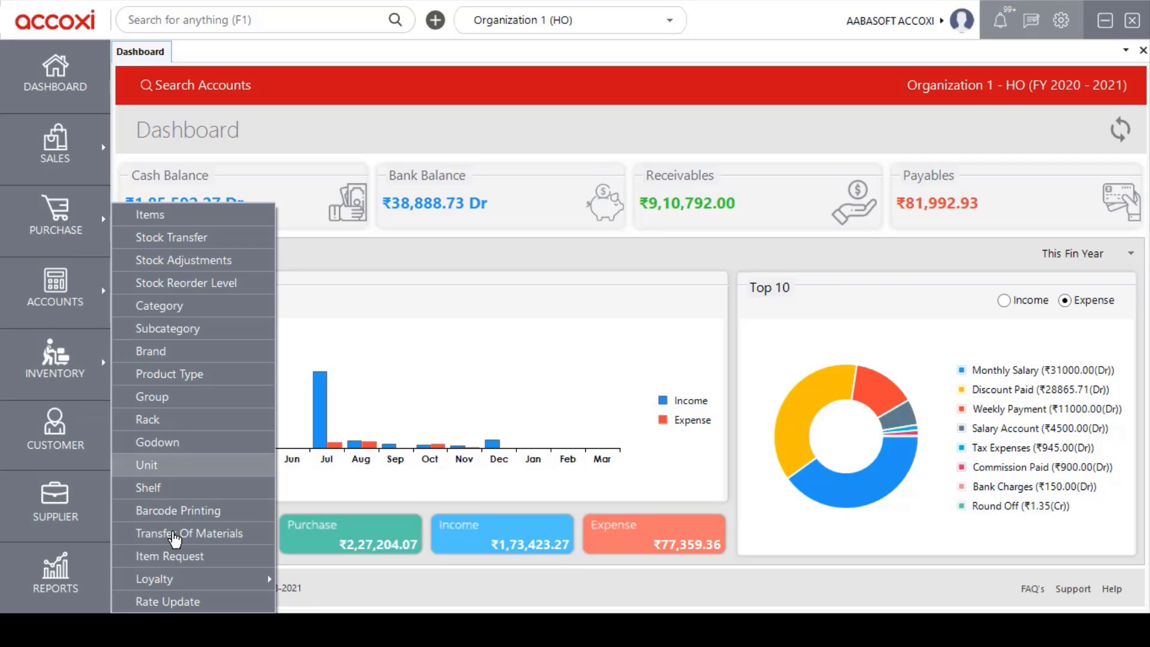
{"action": "mouse_move", "coordinate": [183, 580]}
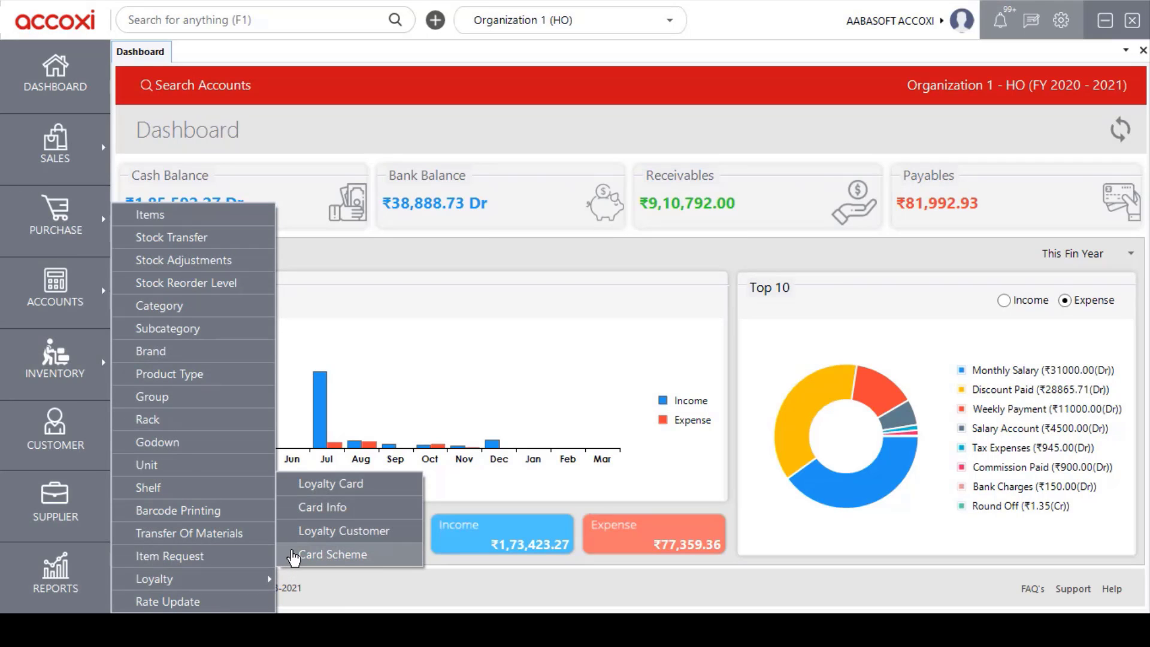
{"action": "left_click", "coordinate": [371, 539]}
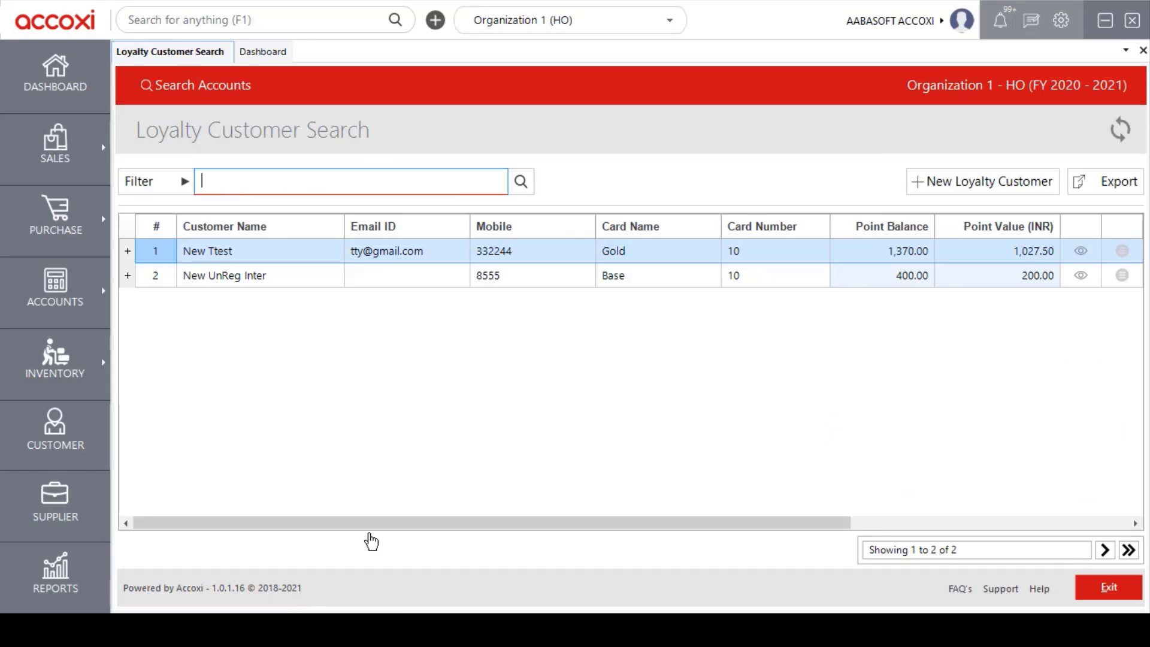
Select the second loyalty customer and expand the Filter panel with its name, phone, email and date criteria.
{"action": "left_click", "coordinate": [978, 367]}
{"action": "scroll", "coordinate": [977, 367], "scroll_direction": "right", "scroll_amount": 5}
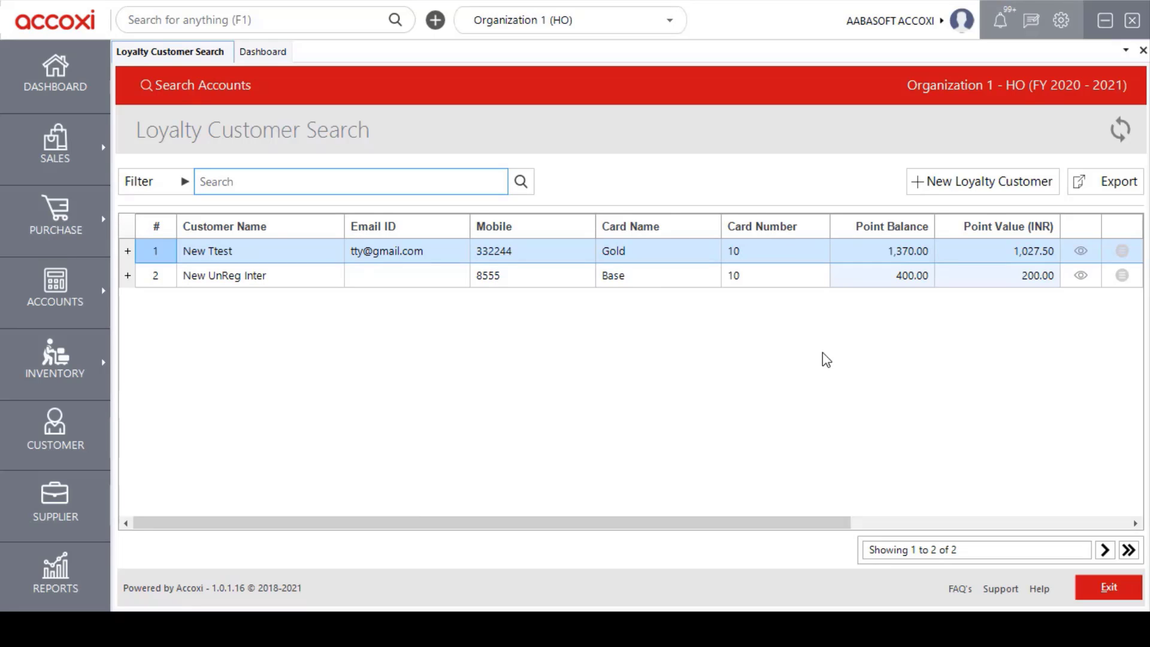
{"action": "key", "text": "Down"}
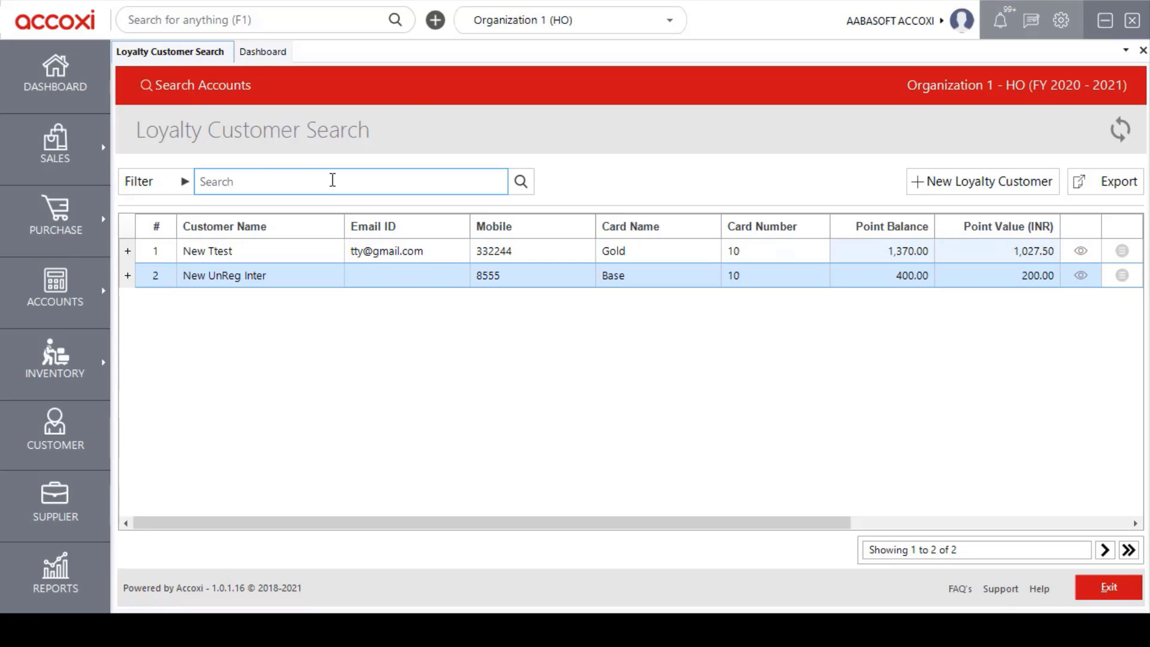
{"action": "left_click", "coordinate": [170, 182]}
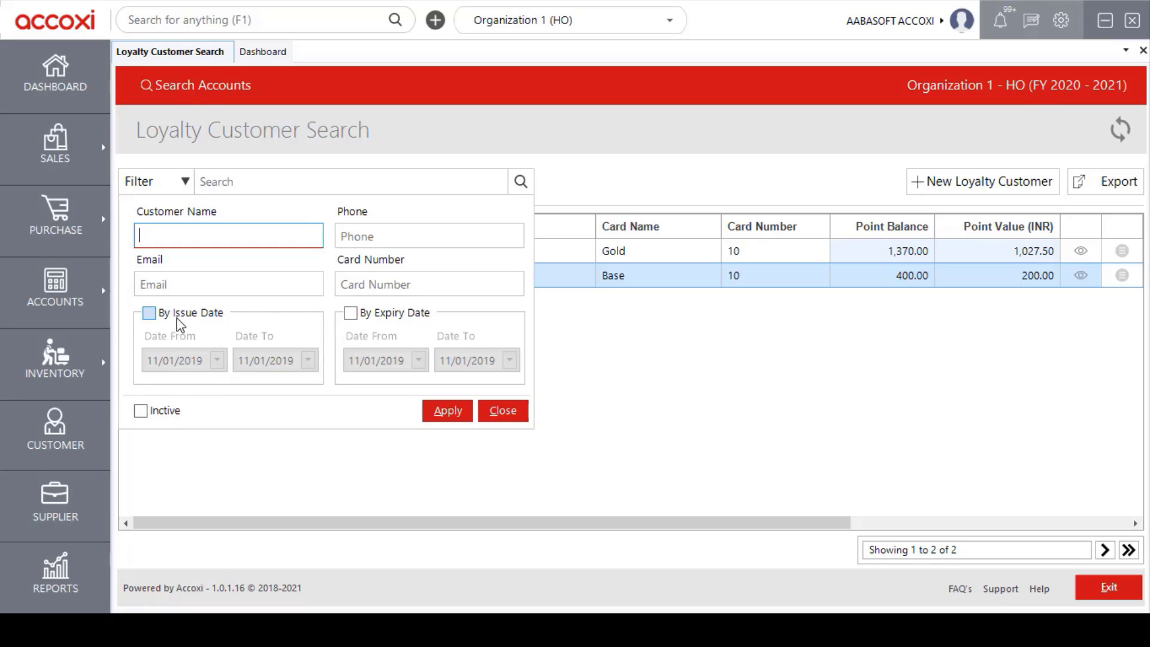
Tick By Issue Date, collapse the filter panel, and place the cursor in the Search box.
{"action": "left_click", "coordinate": [154, 318]}
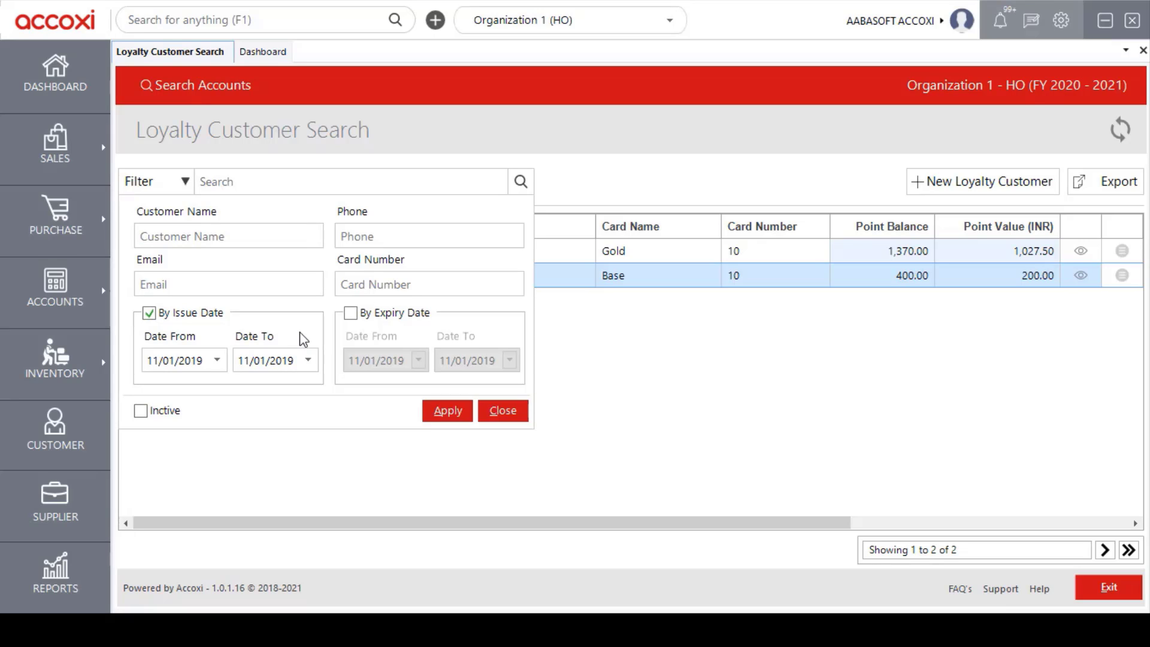
{"action": "left_click", "coordinate": [163, 191]}
{"action": "left_click", "coordinate": [252, 183]}
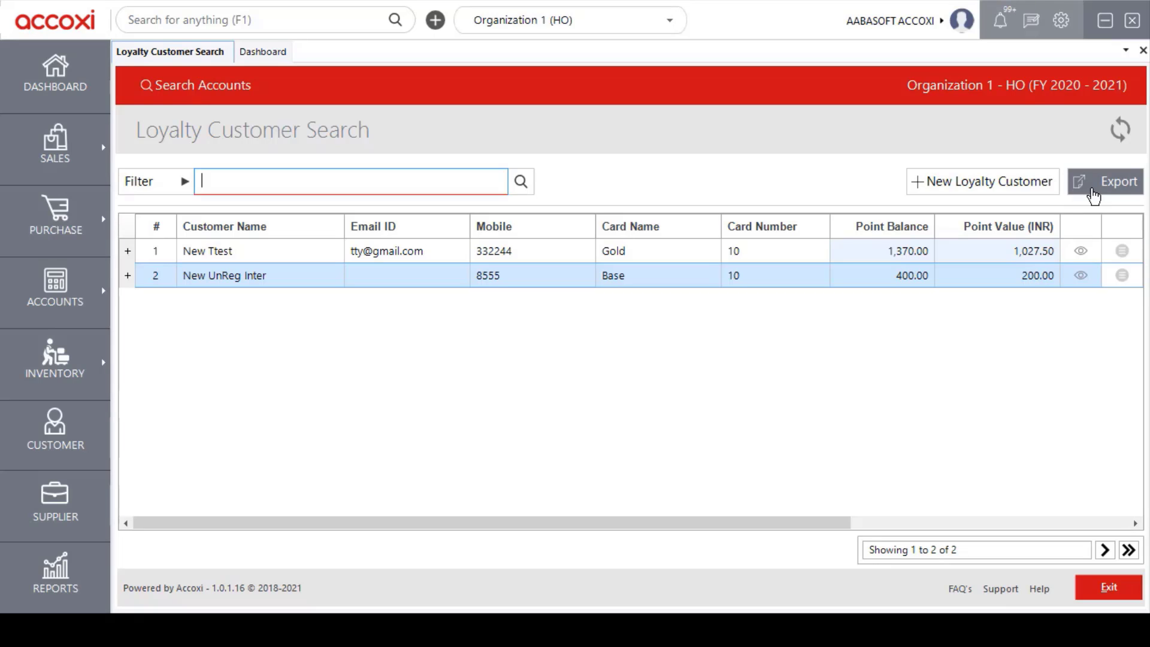
{"action": "left_click", "coordinate": [898, 250]}
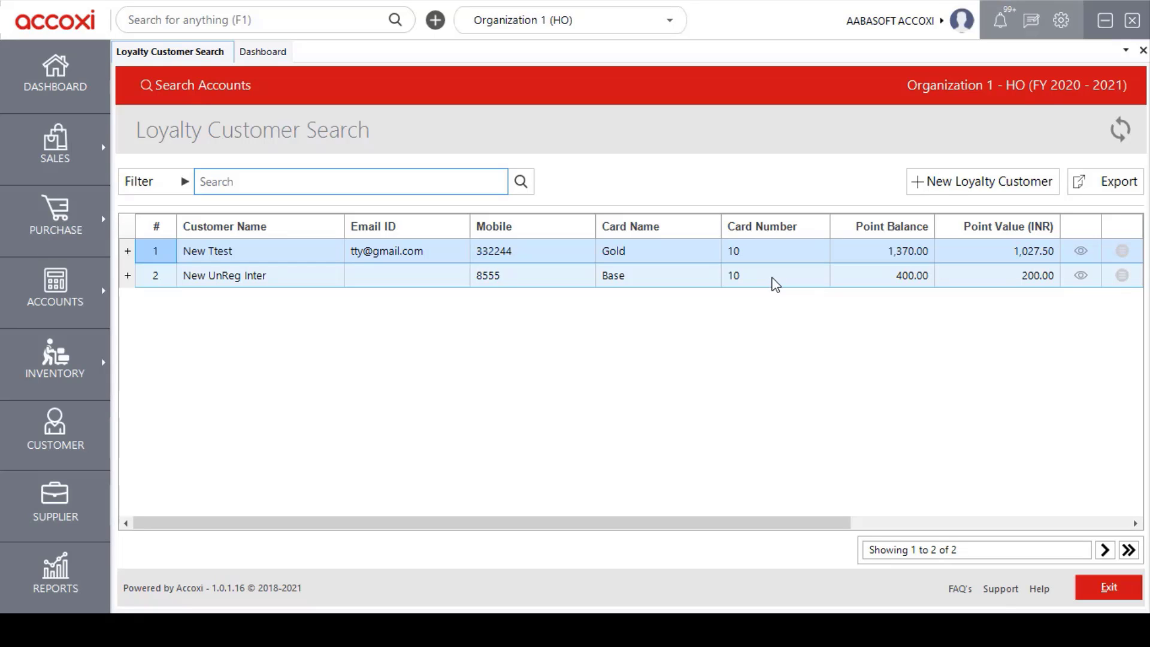
Scroll the grid right to the Valid Upto and redeem-minimum columns and select the Base card customer.
{"action": "left_click_drag", "start_coordinate": [560, 523], "coordinate": [846, 502]}
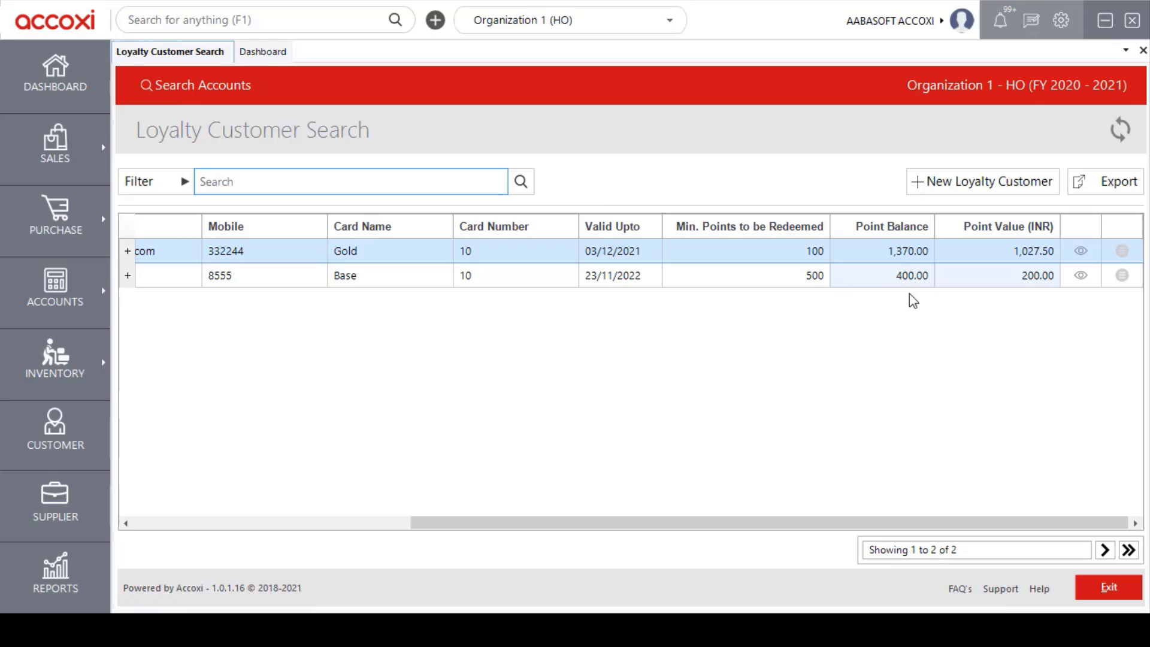
{"action": "left_click", "coordinate": [983, 282]}
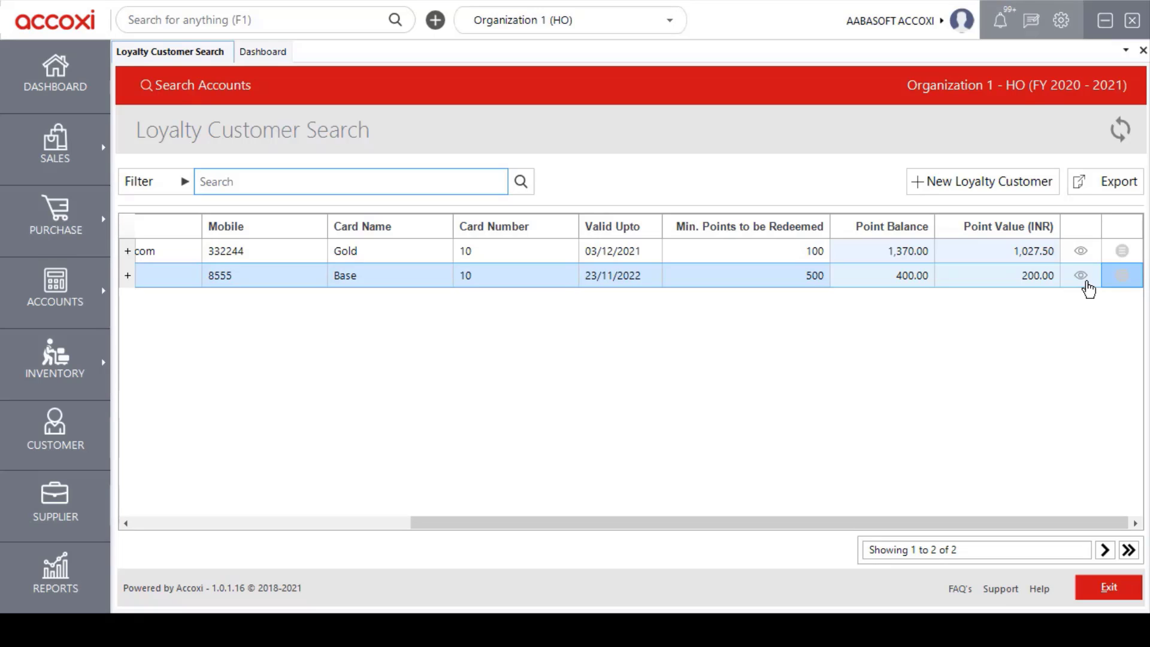
Show the Edit and View History actions for the Base card customer's row.
{"action": "left_click", "coordinate": [1123, 287]}
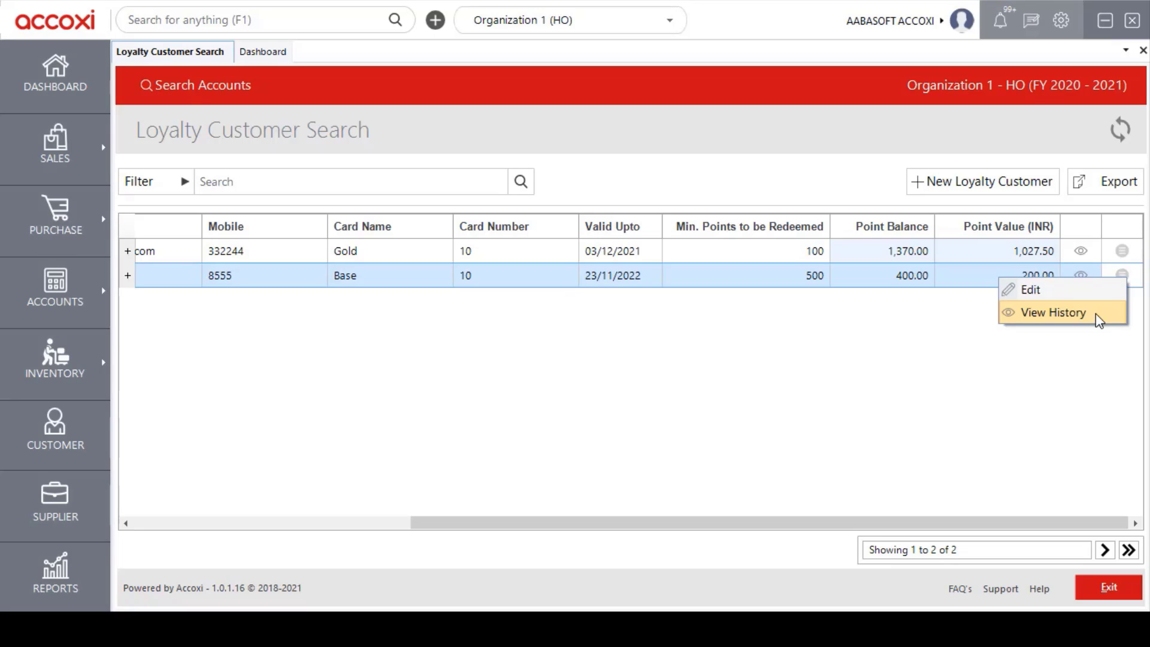
Check the Base card customer's Loyalty History, then exit back to Loyalty Customer Search.
{"action": "left_click", "coordinate": [1096, 316]}
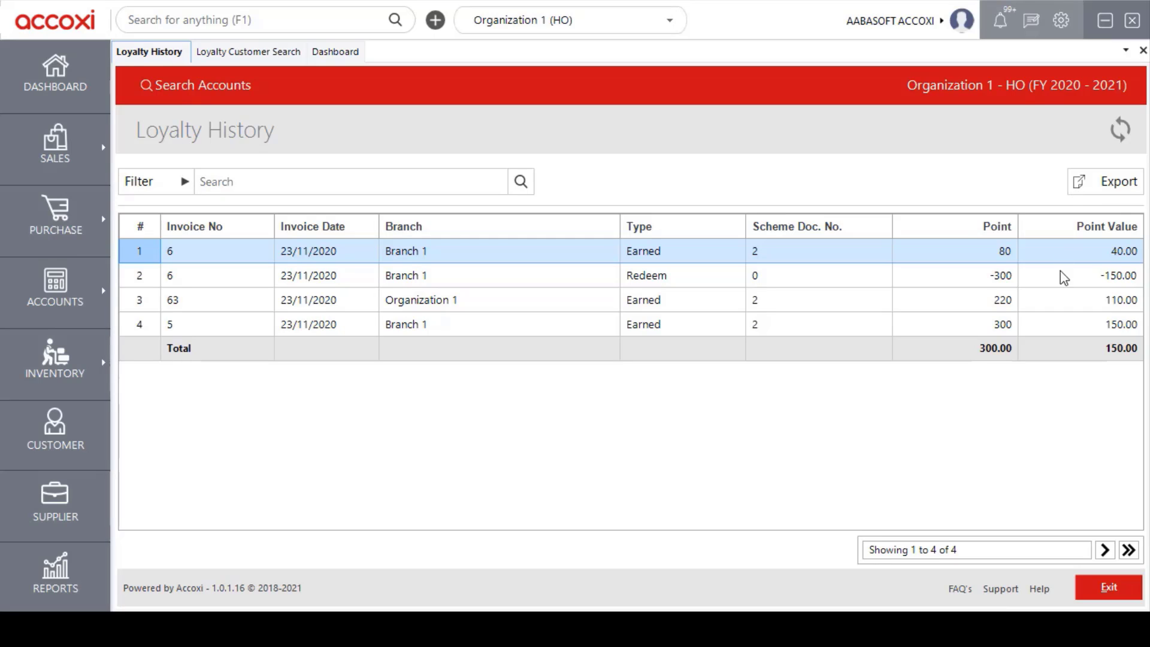
{"action": "left_click", "coordinate": [1095, 599]}
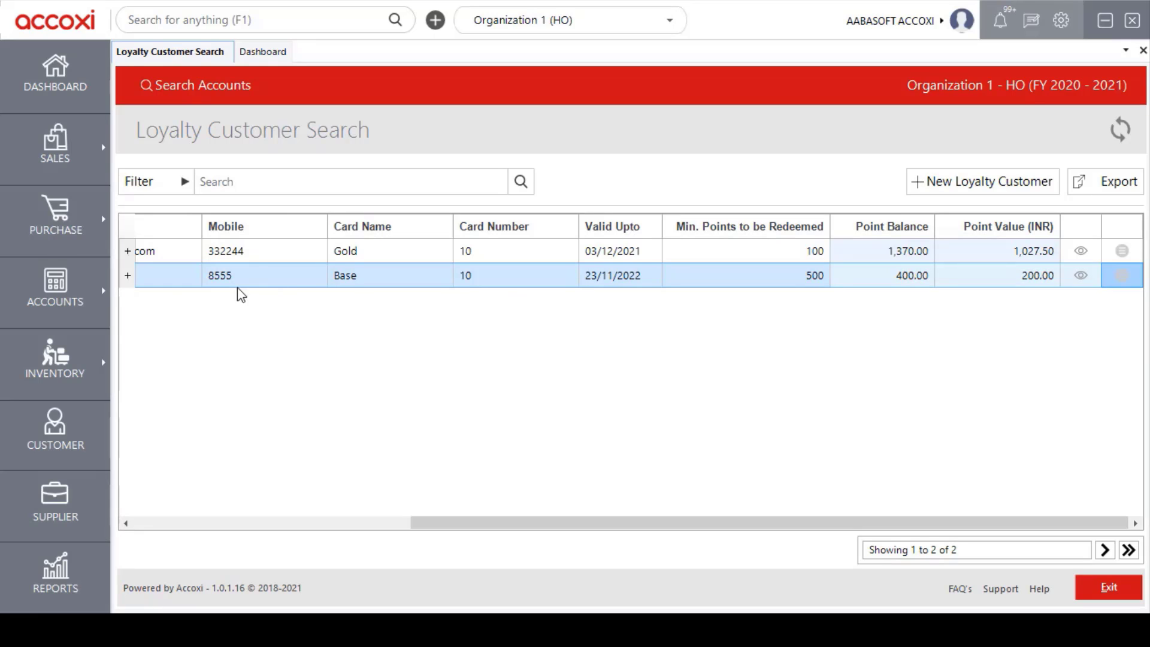
Expand, then collapse, the Base card customer's points breakdown sub-table.
{"action": "left_click", "coordinate": [128, 276]}
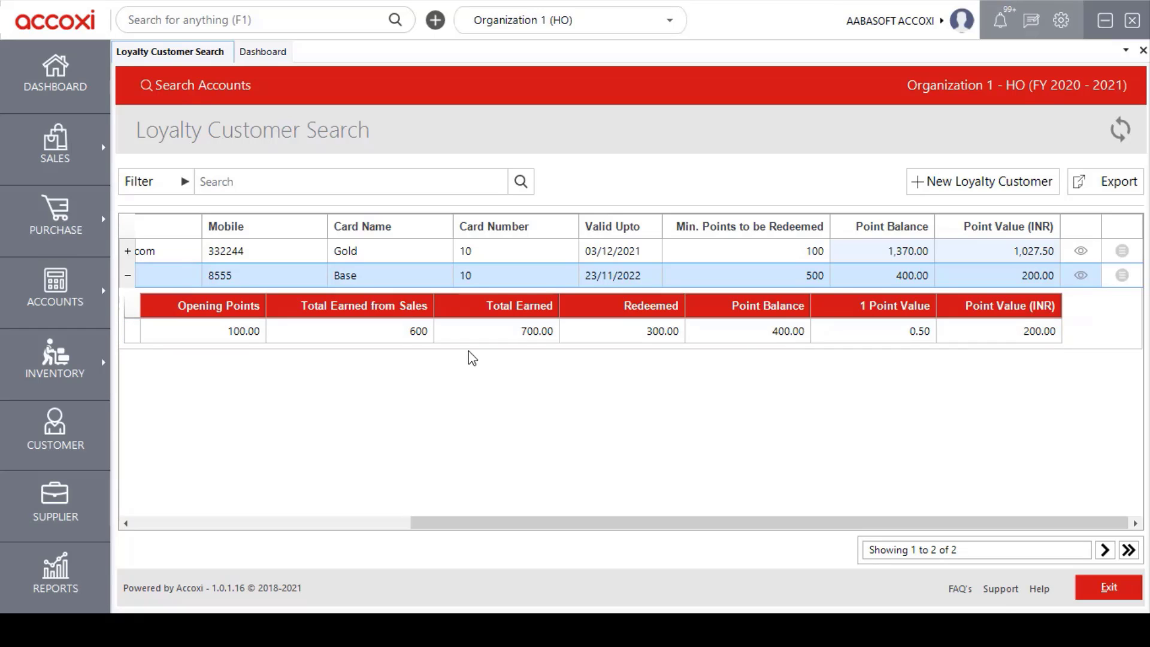
{"action": "left_click", "coordinate": [127, 276]}
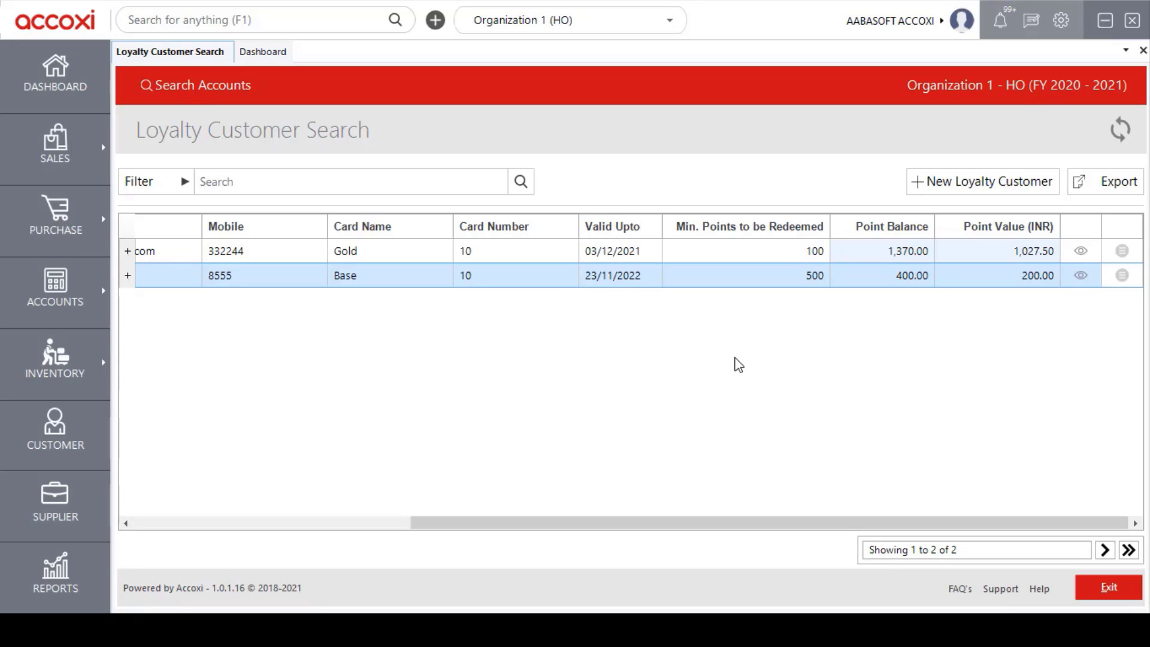
Begin a New Loyalty Customer on the Base card, getting card A5 - 110 valid until 07/01/2023.
{"action": "left_click", "coordinate": [950, 196]}
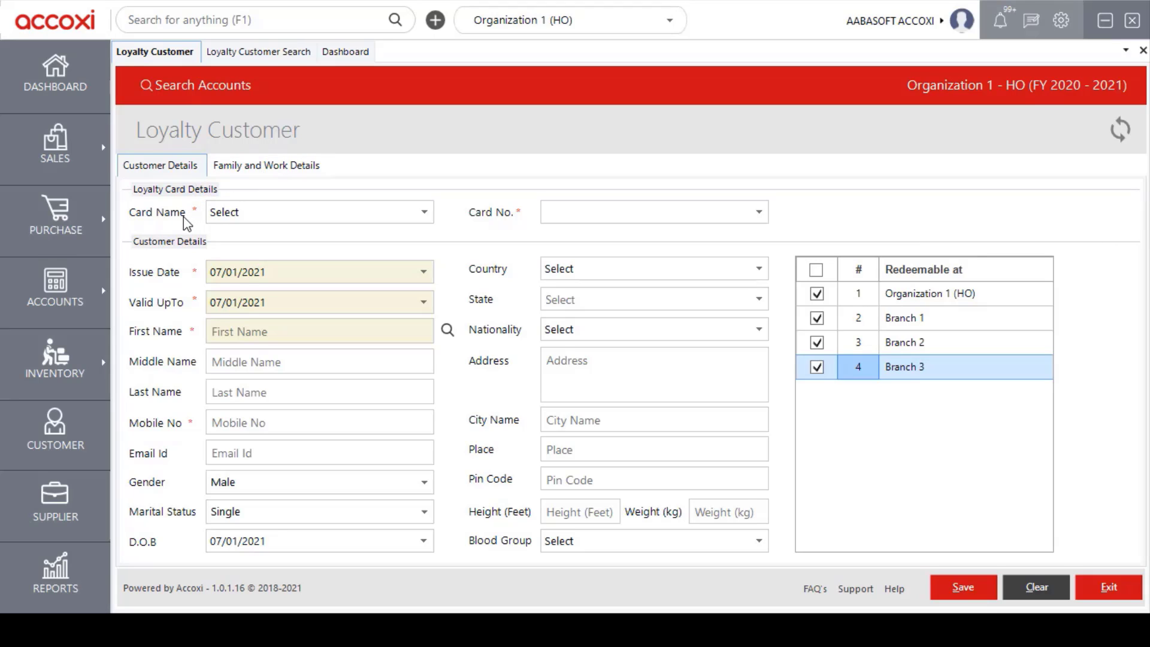
{"action": "left_click", "coordinate": [424, 213]}
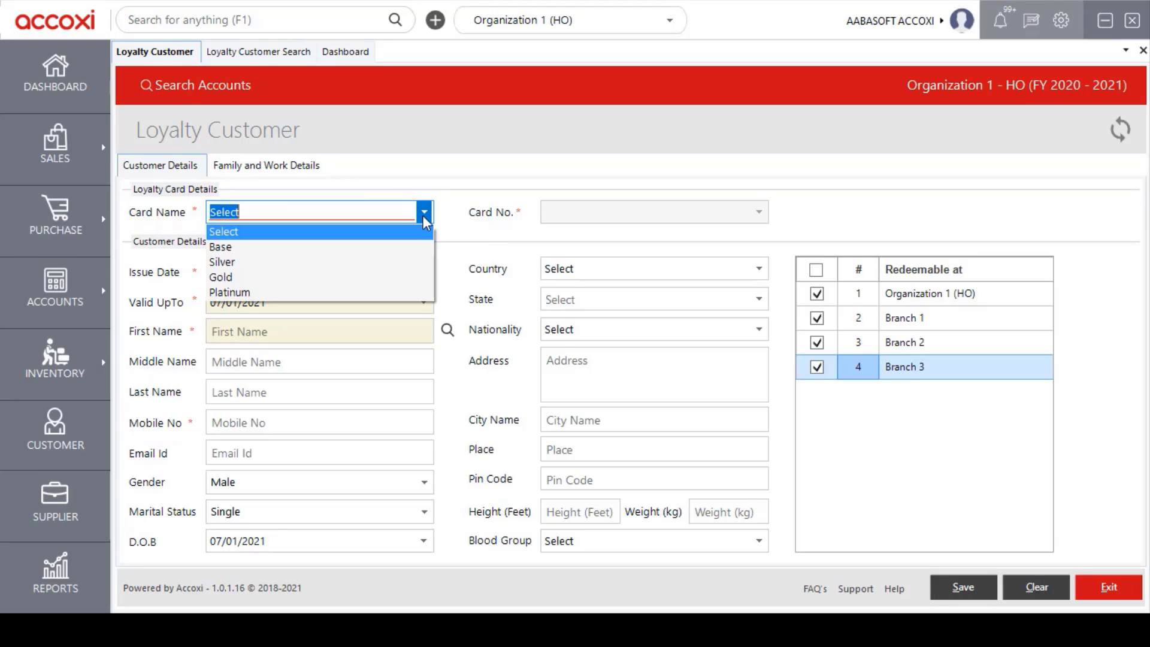
{"action": "left_click", "coordinate": [356, 250]}
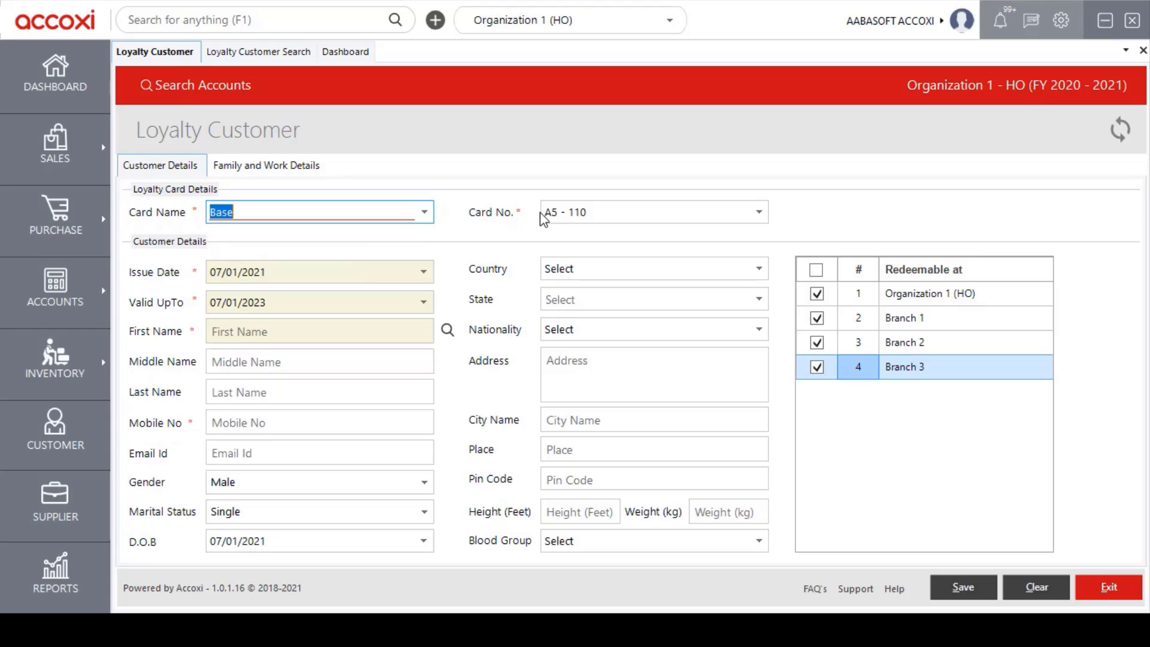
Pick A5 - 111 from the Card No. dropdown in place of A5 - 110.
{"action": "left_click", "coordinate": [761, 211]}
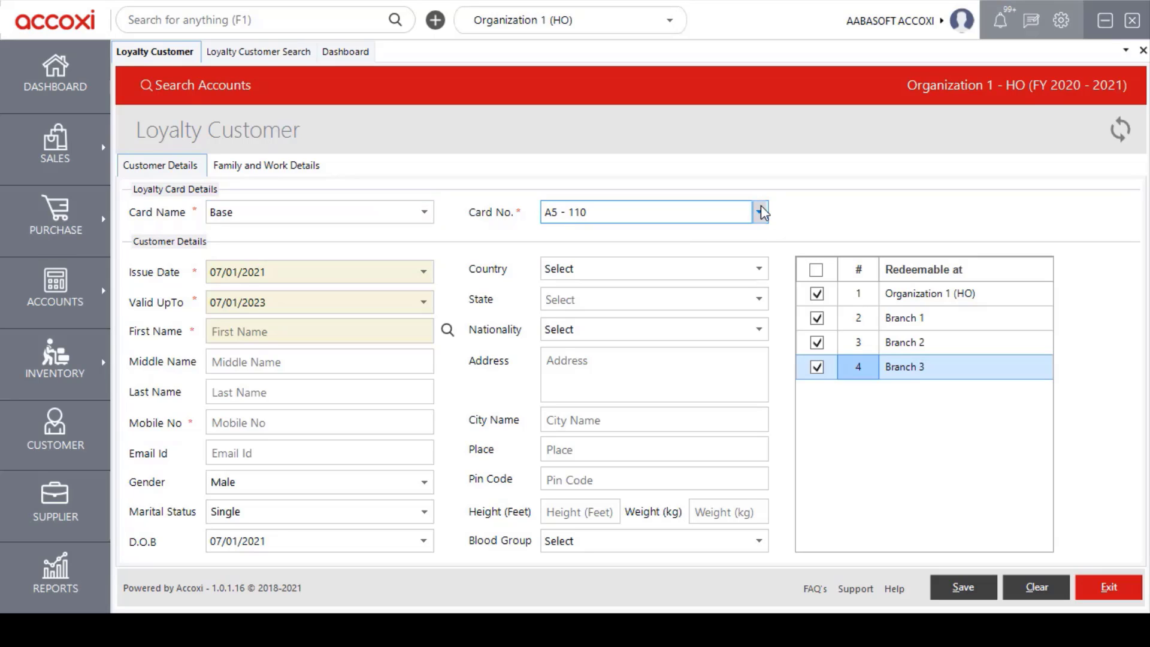
{"action": "left_click", "coordinate": [759, 212]}
{"action": "left_click", "coordinate": [760, 212]}
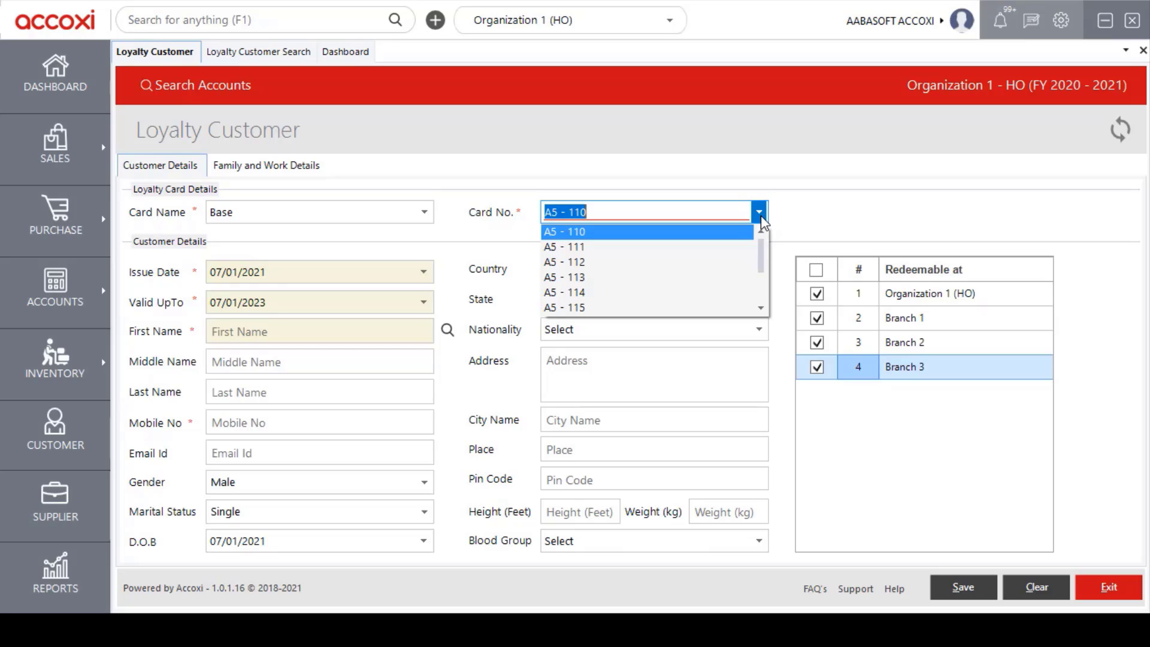
{"action": "left_click_drag", "start_coordinate": [763, 243], "coordinate": [604, 262]}
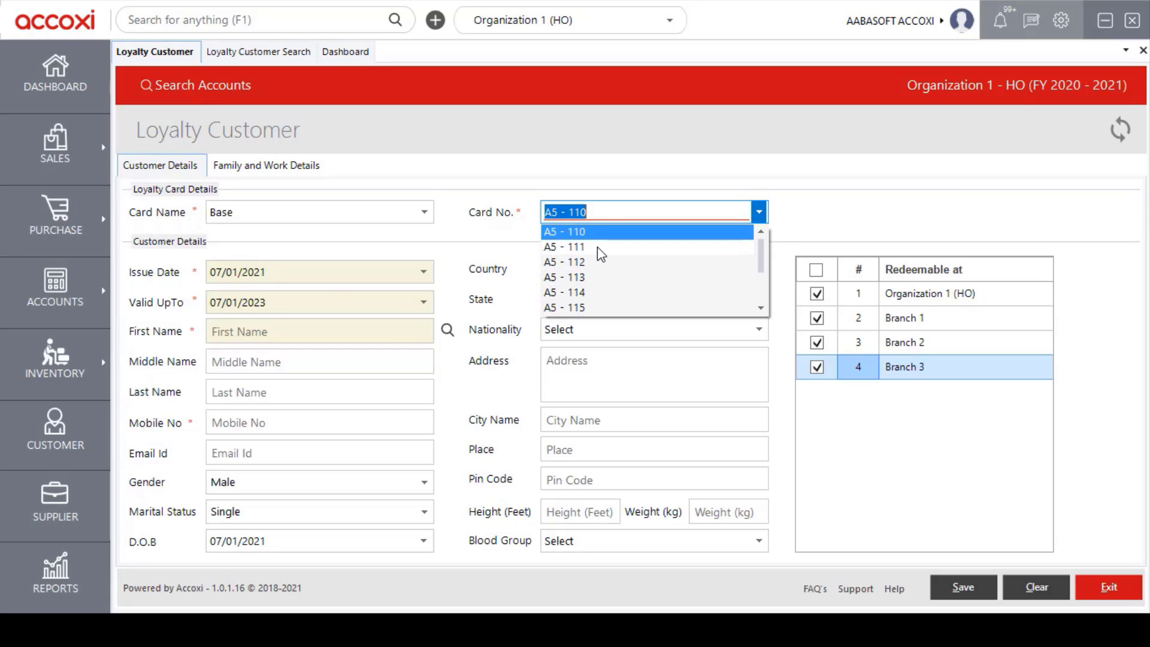
{"action": "left_click", "coordinate": [598, 246]}
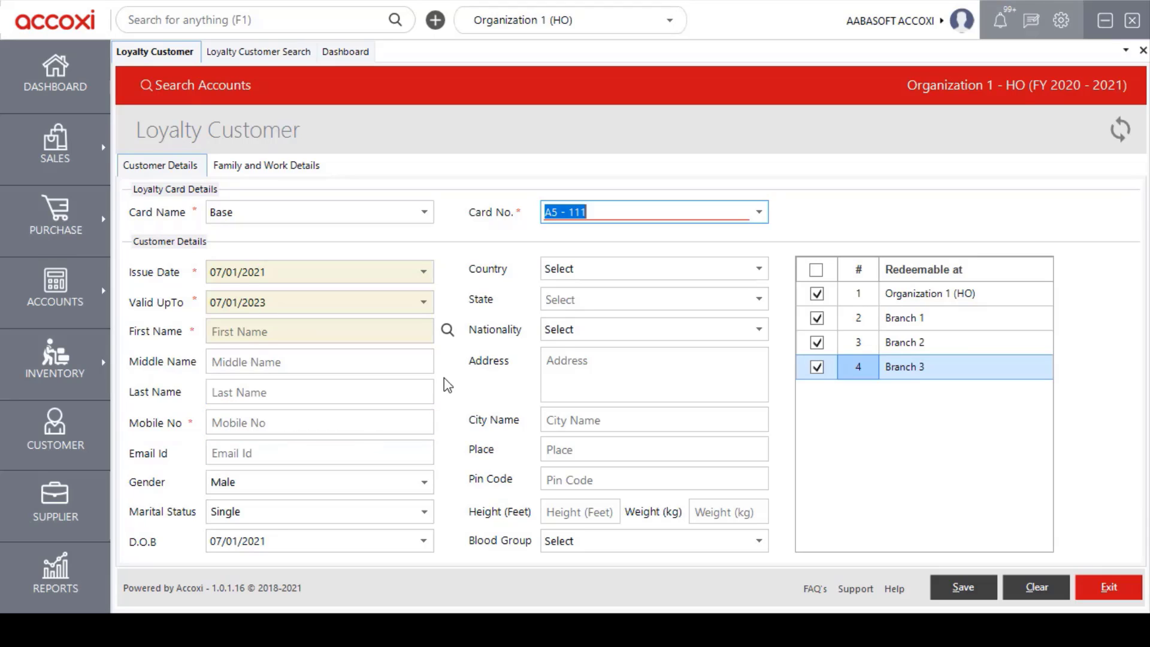
{"action": "left_click", "coordinate": [450, 337]}
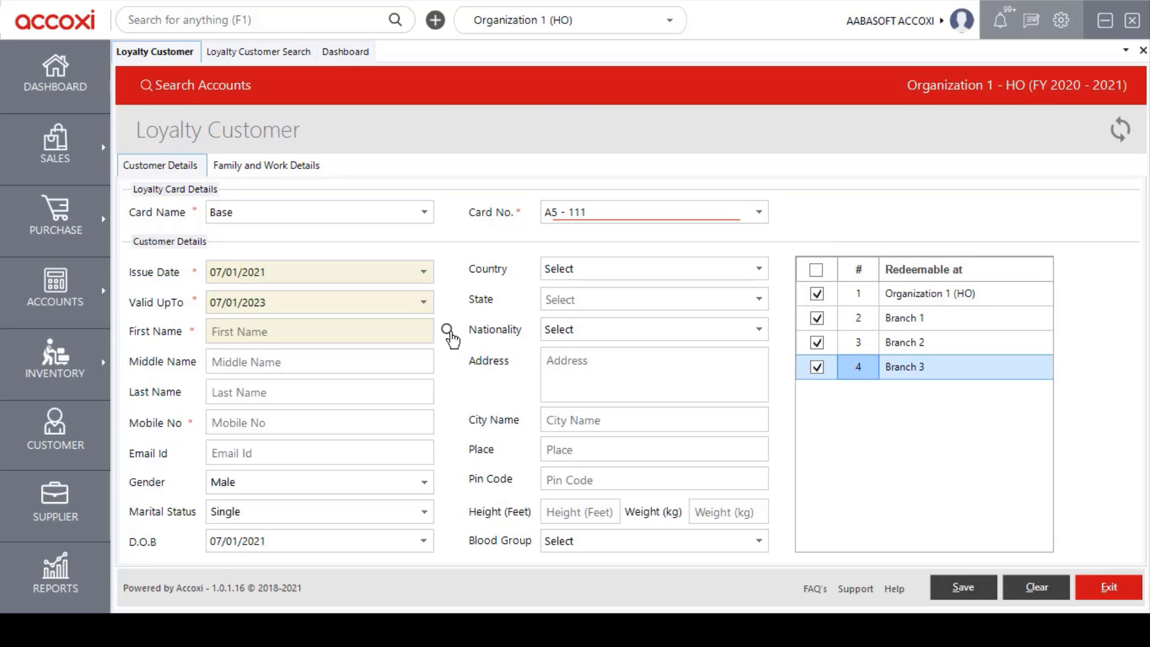
Link the last customer from the First Name lookup, filling name, mobile and Tamil Nadu address.
{"action": "left_click", "coordinate": [449, 330]}
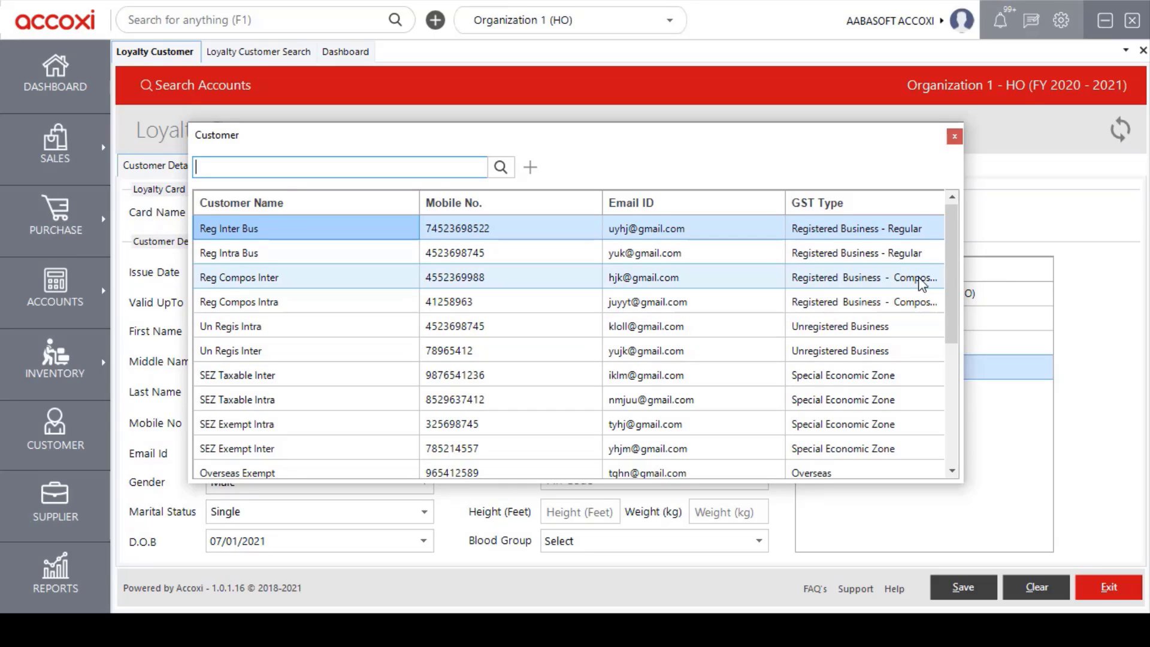
{"action": "mouse_move", "coordinate": [951, 258]}
{"action": "left_mouse_down"}
{"action": "mouse_move", "coordinate": [952, 273]}
{"action": "mouse_move", "coordinate": [951, 253]}
{"action": "left_mouse_up"}
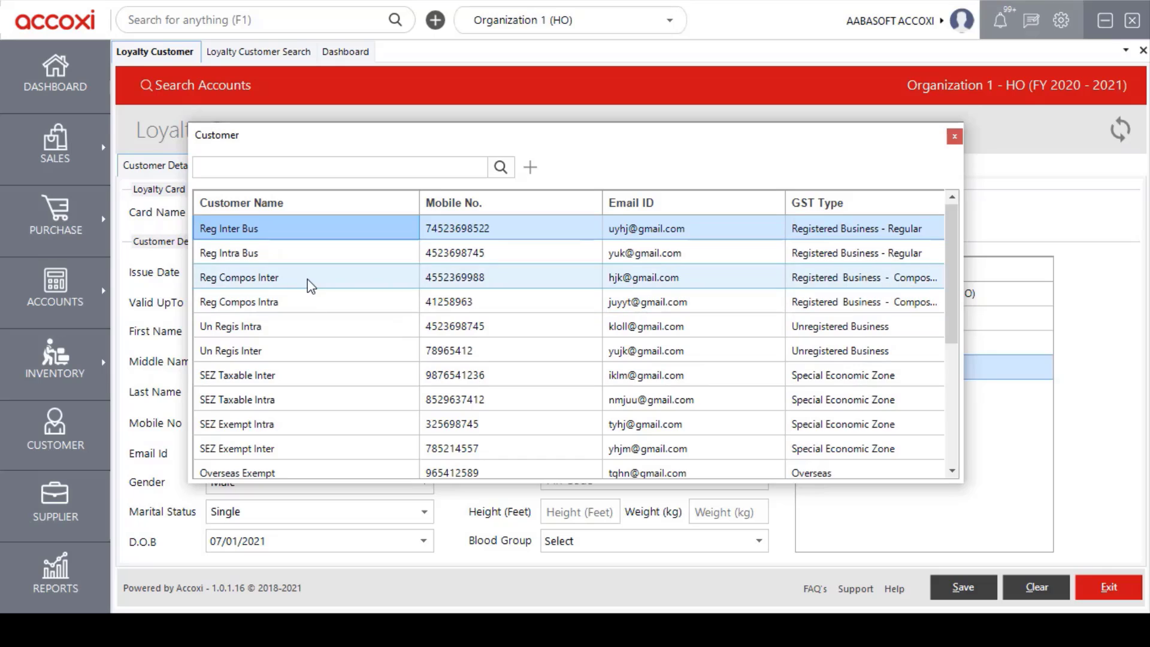
{"action": "scroll", "coordinate": [294, 420], "scroll_direction": "down", "scroll_amount": 3}
{"action": "double_click", "coordinate": [290, 466]}
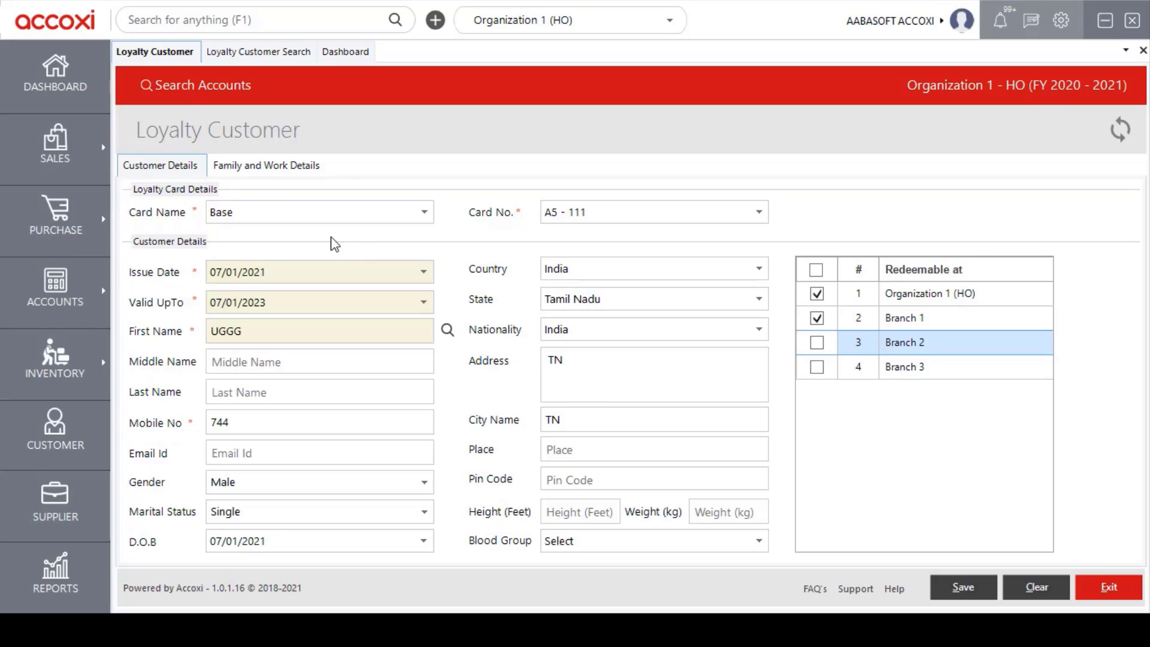
Show the Family and Work Details tab of the new loyalty customer form.
{"action": "left_click", "coordinate": [276, 173]}
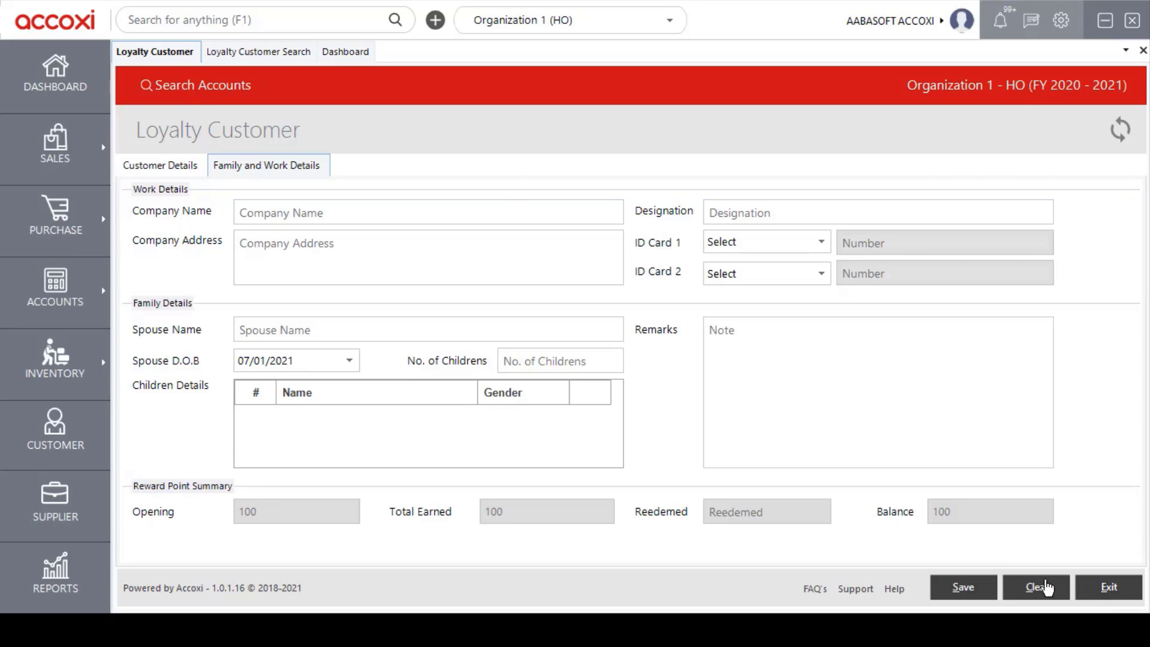
Exit the new loyalty customer form to go back to the Loyalty Customer Search list.
{"action": "left_click", "coordinate": [1093, 596]}
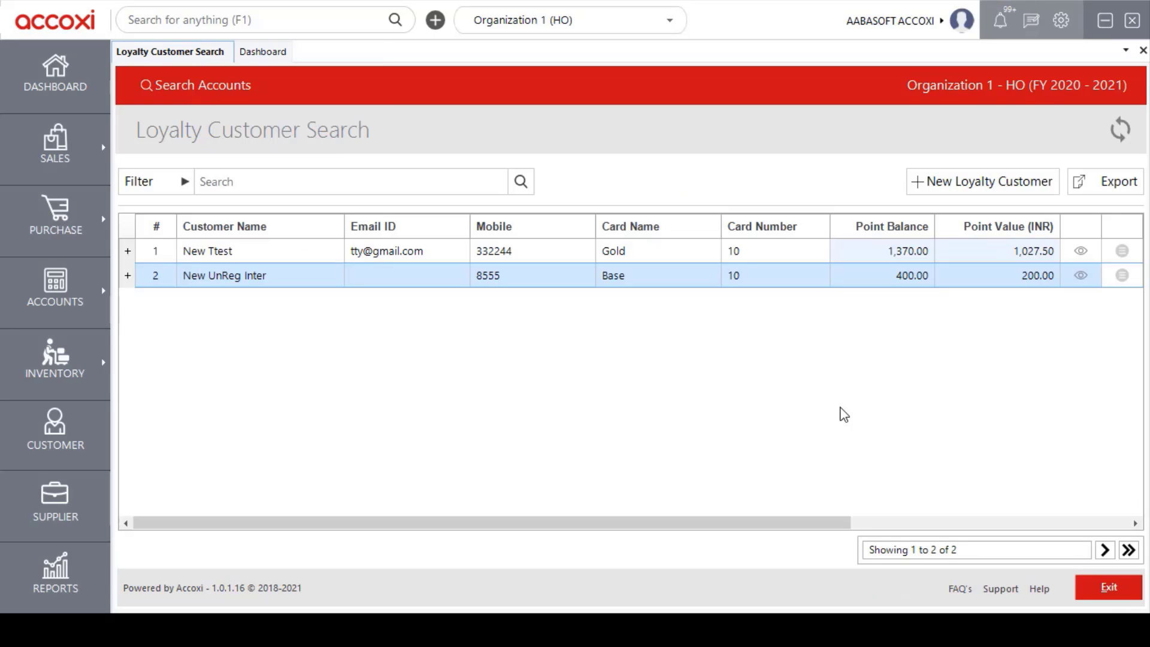